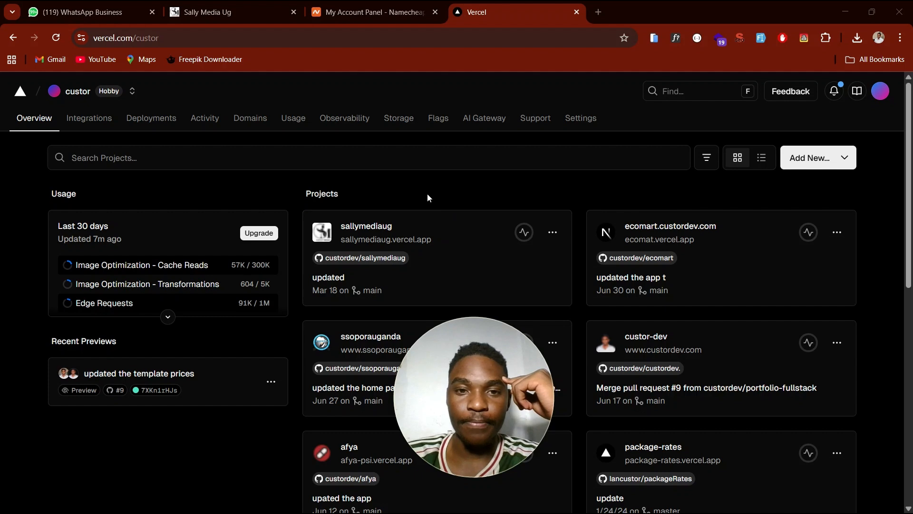
Step: Open the sallymediaug project, look over its live site, and open the project's domain settings
left_click(440, 221)
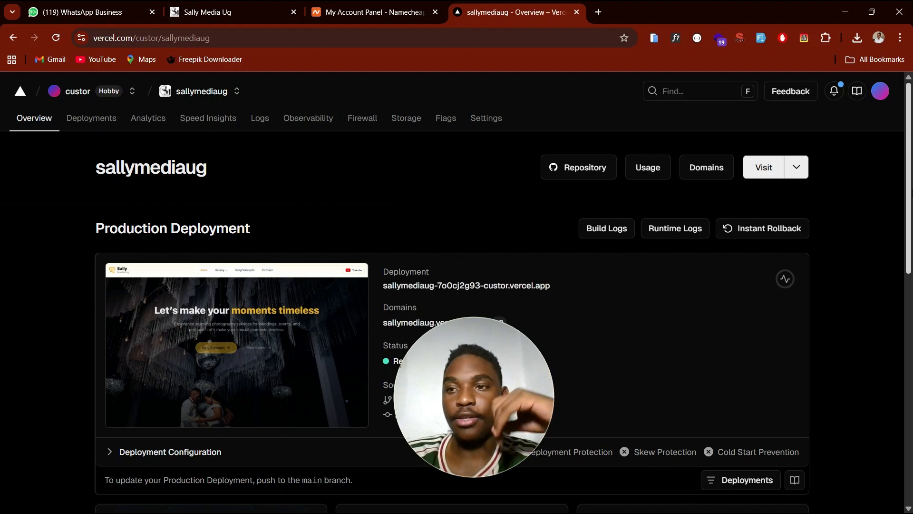
mouse_move(910, 195)
left_mouse_down()
mouse_move(910, 333)
mouse_move(910, 205)
left_mouse_up()
left_click(224, 13)
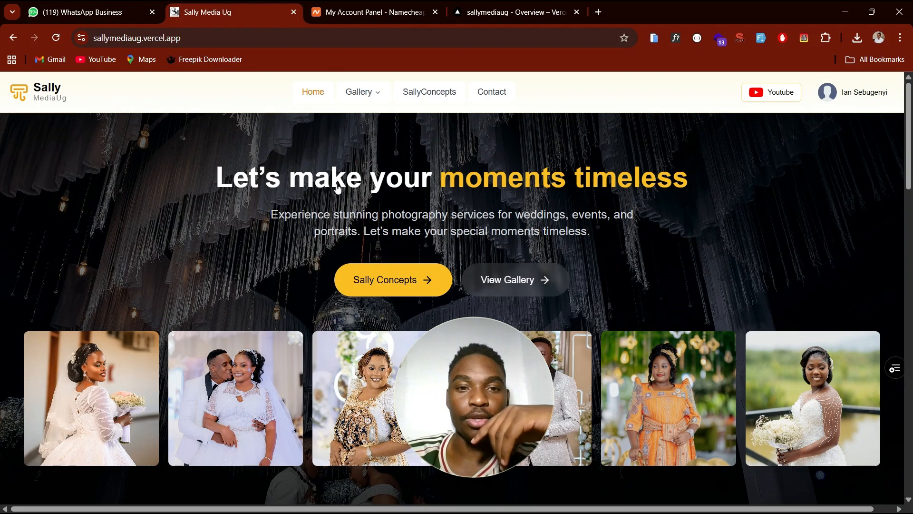
mouse_move(909, 162)
left_mouse_down()
mouse_move(909, 288)
mouse_move(888, 168)
mouse_move(909, 169)
mouse_move(910, 229)
mouse_move(909, 159)
left_mouse_up()
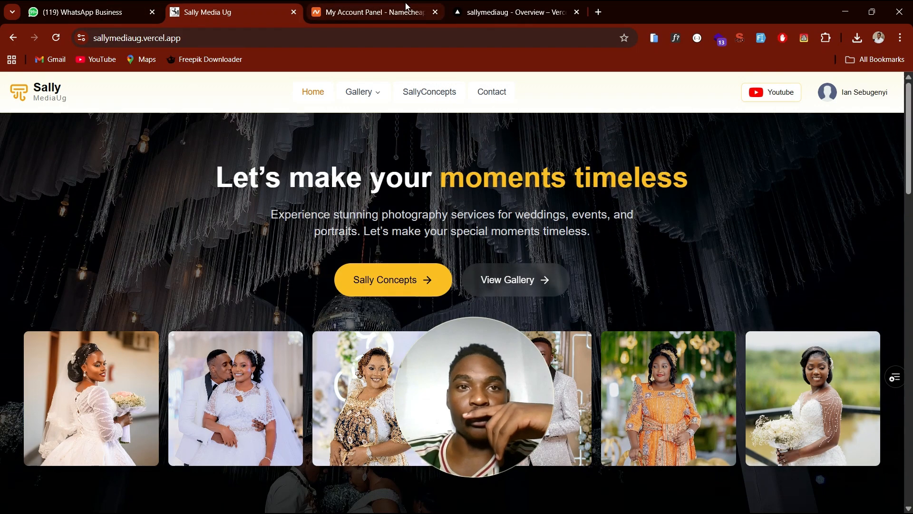
left_click(498, 12)
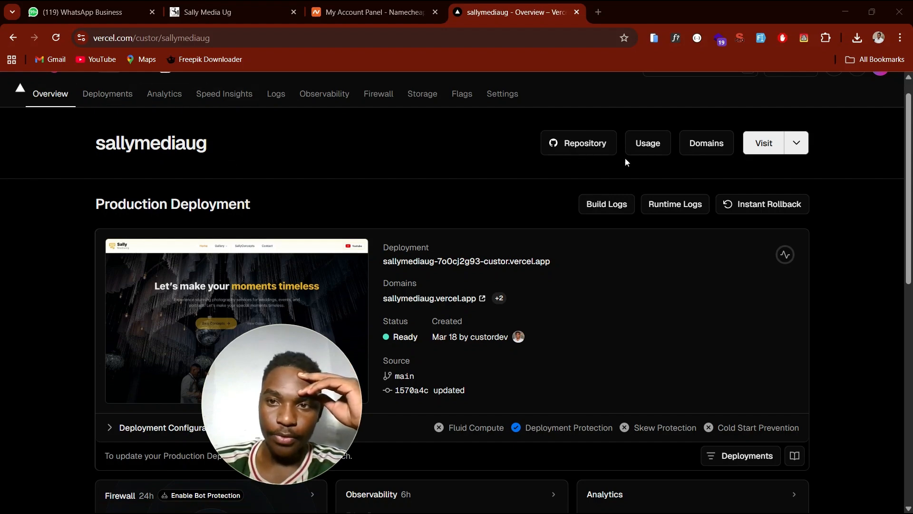
left_click(703, 147)
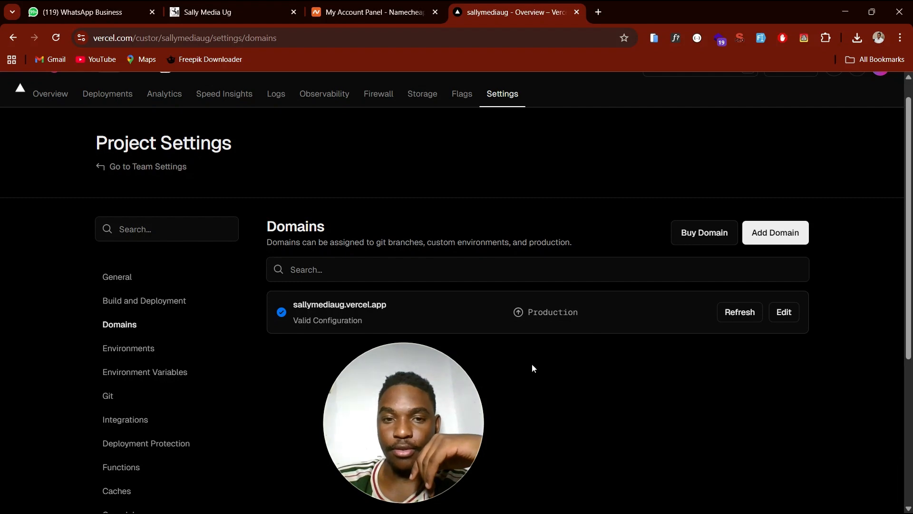
left_click(380, 275)
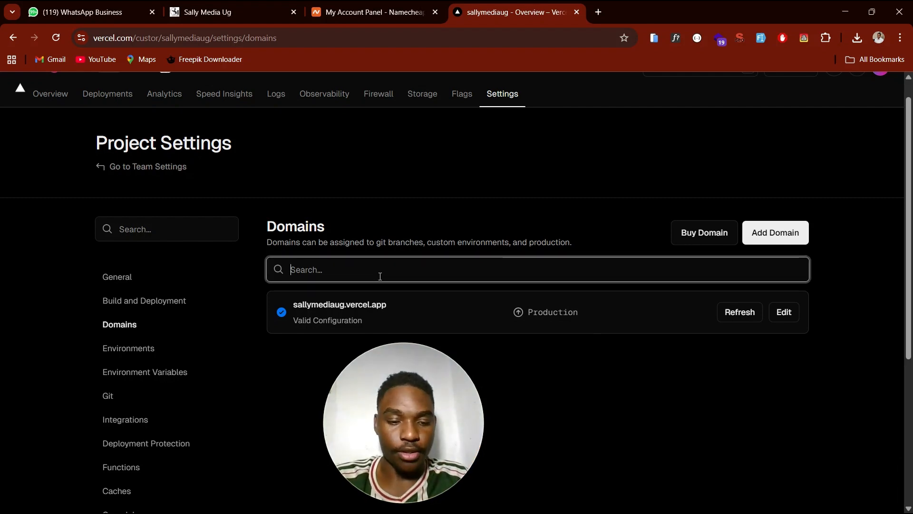
left_click(369, 12)
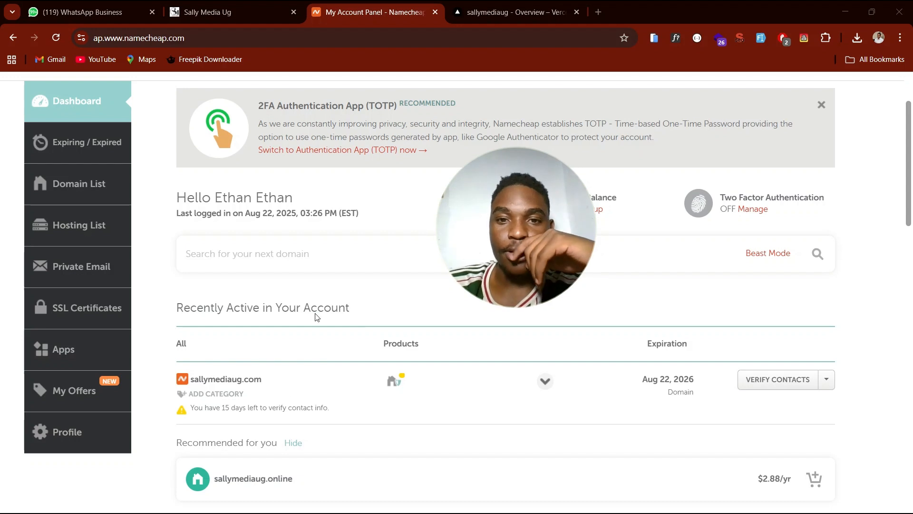
left_click(485, 12)
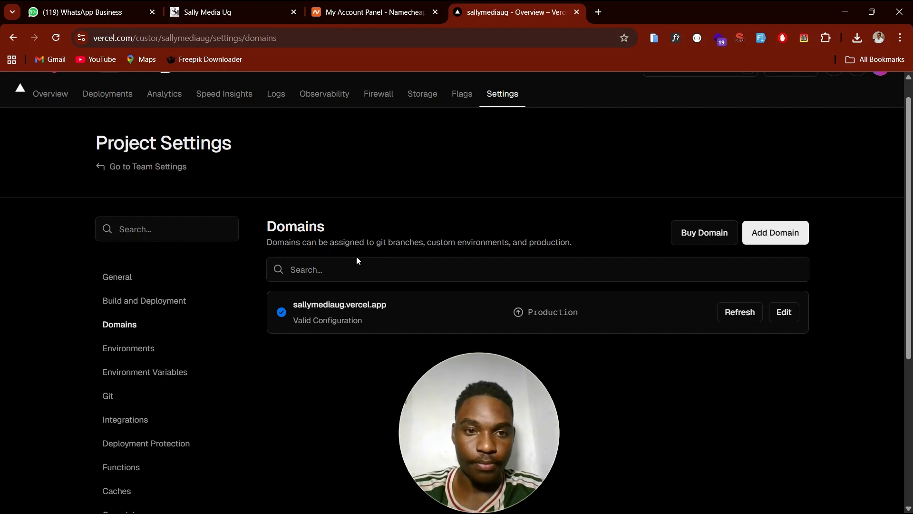
left_click(294, 268)
type("sal")
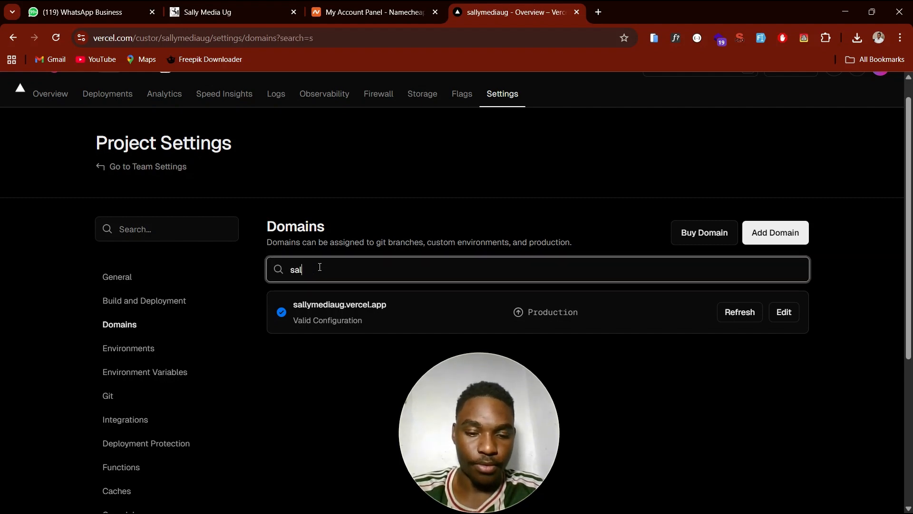
type("lymedia")
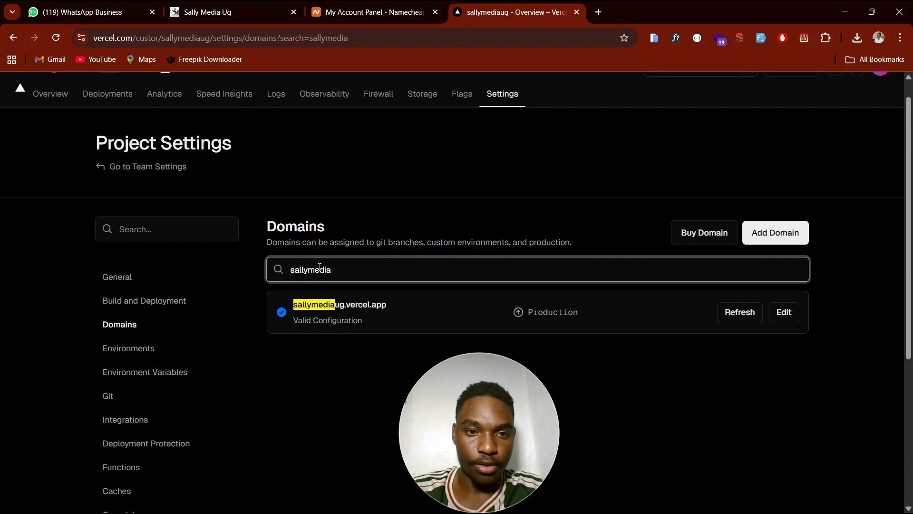
type("ug.com")
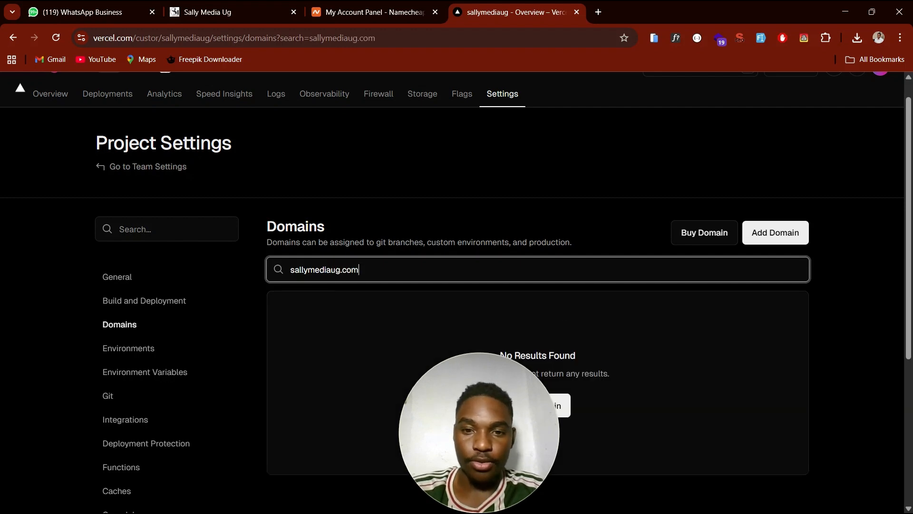
left_click(523, 404)
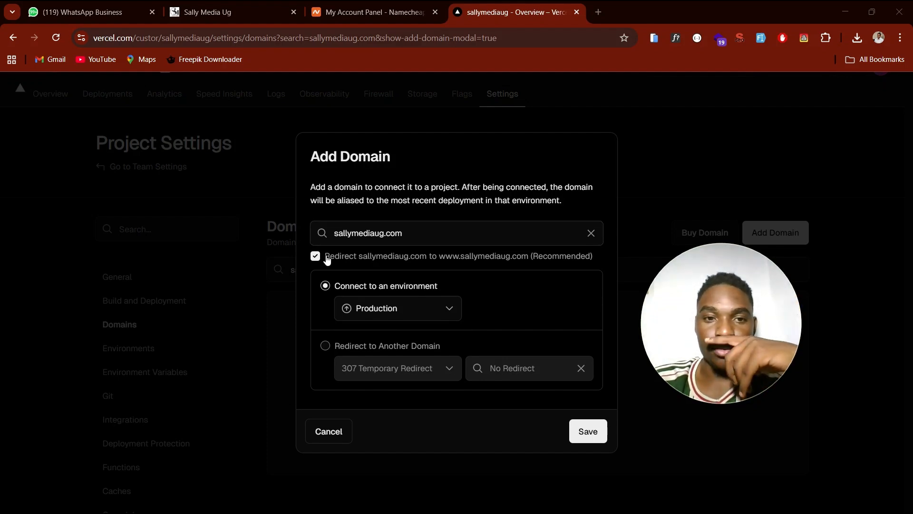
left_click(590, 433)
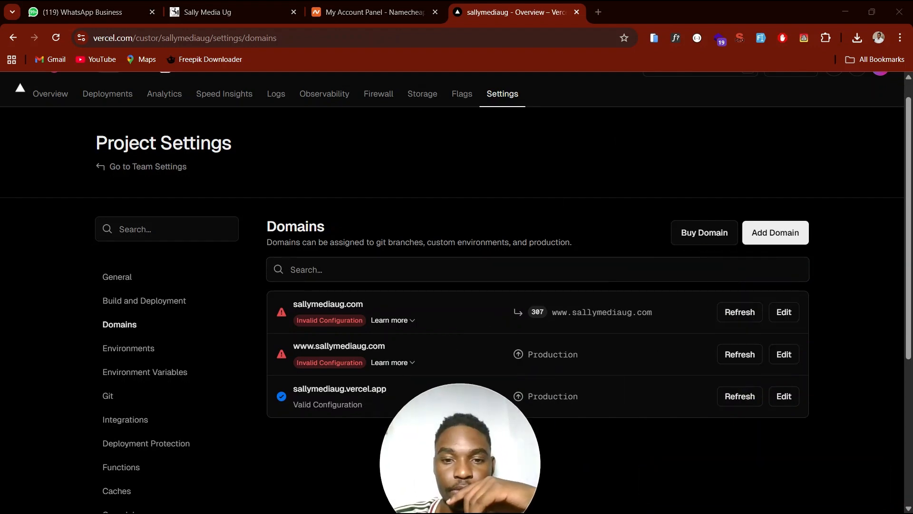
Step: Show the DNS records required for sallymediaug.com in the project's domain list
scroll(577, 275, "down", 2)
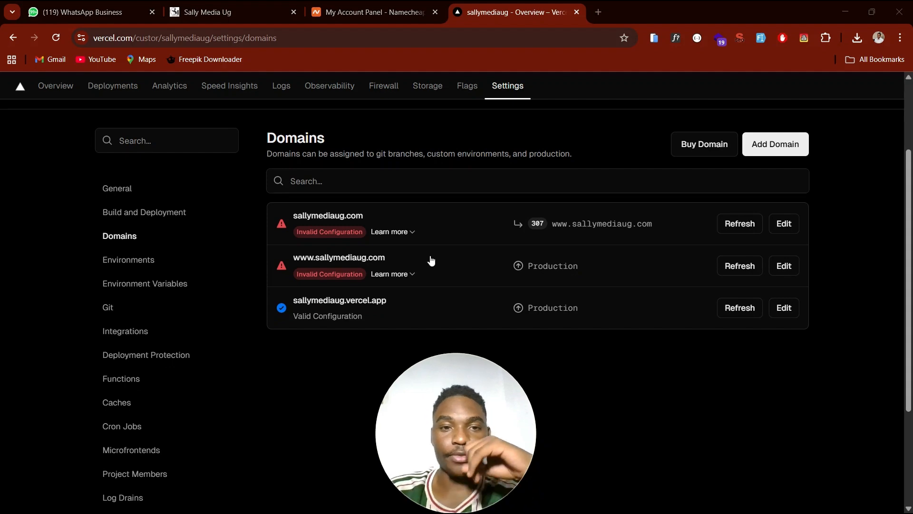
left_click(405, 230)
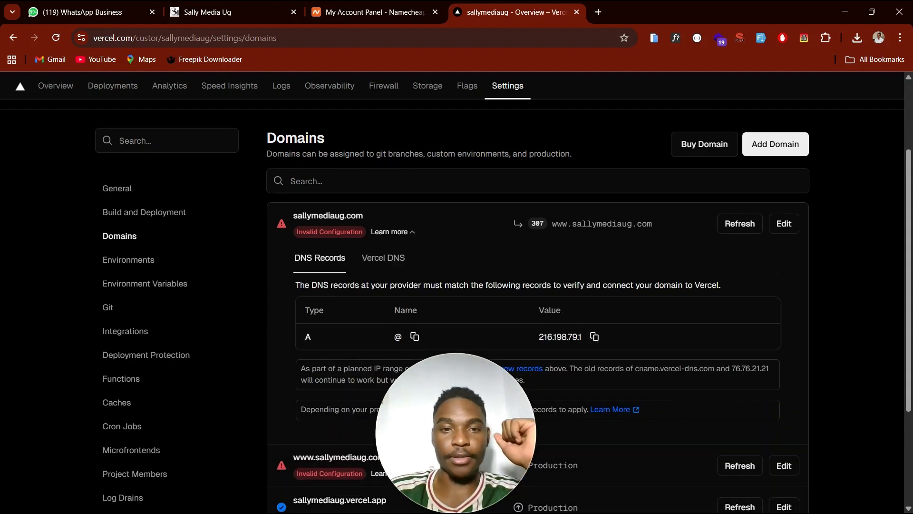
scroll(906, 263, "down", 1)
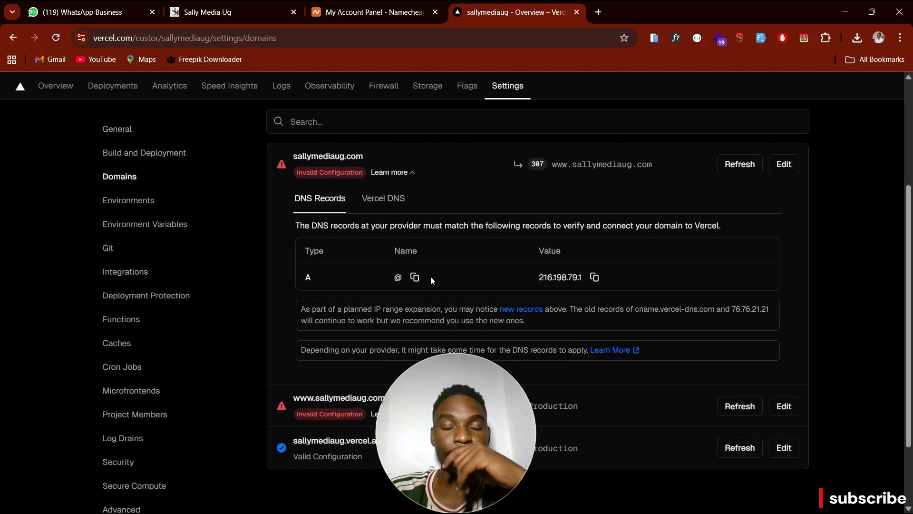
Step: Switch to the Namecheap account and request the contact verification e-mail for sallymediaug.com
left_click(356, 15)
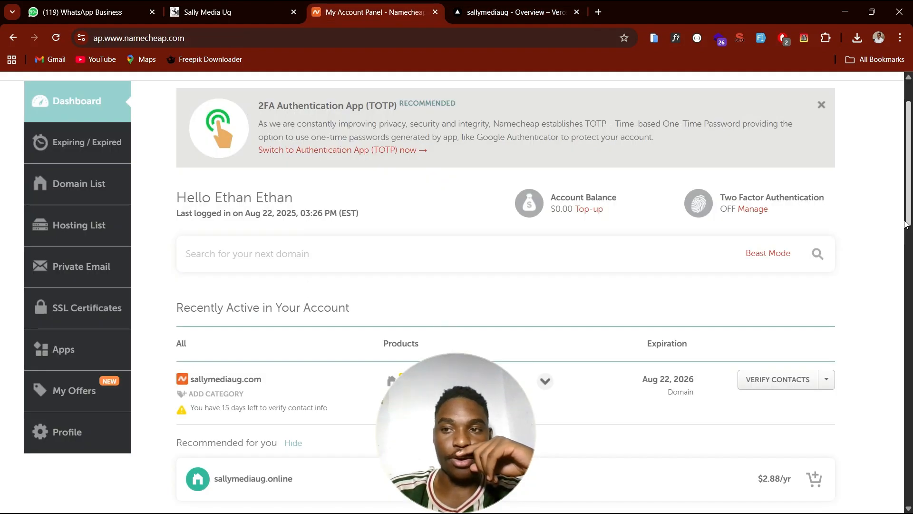
scroll(497, 284, "down", 3)
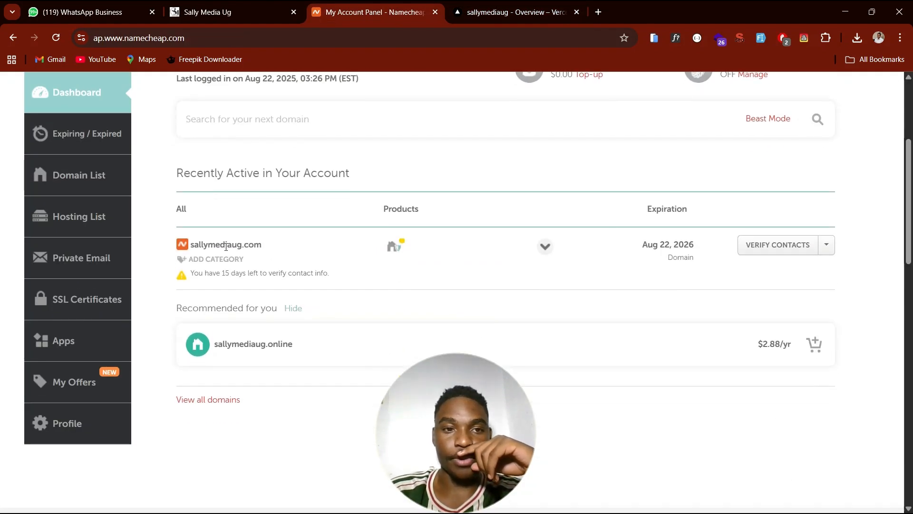
left_click(793, 248)
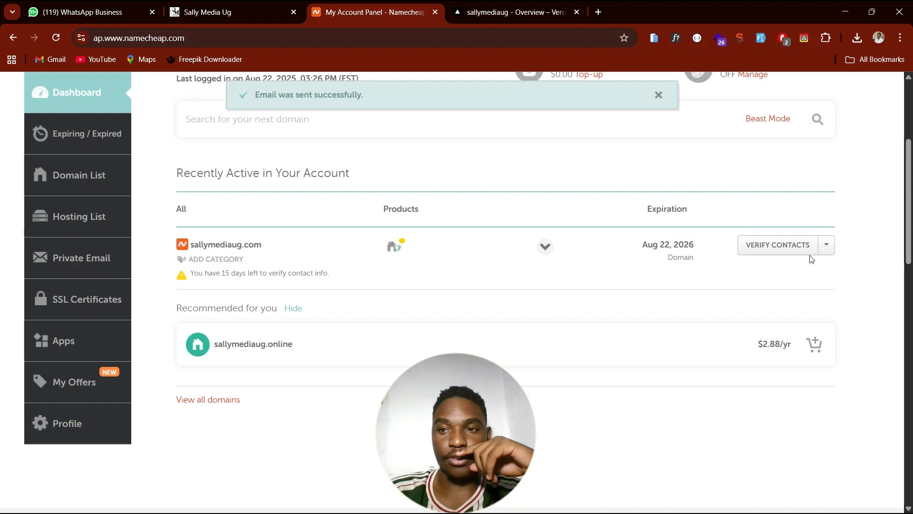
Step: Open the management page of sallymediaug.com and go to the host records in its advanced DNS settings
left_click(828, 246)
left_click(758, 270)
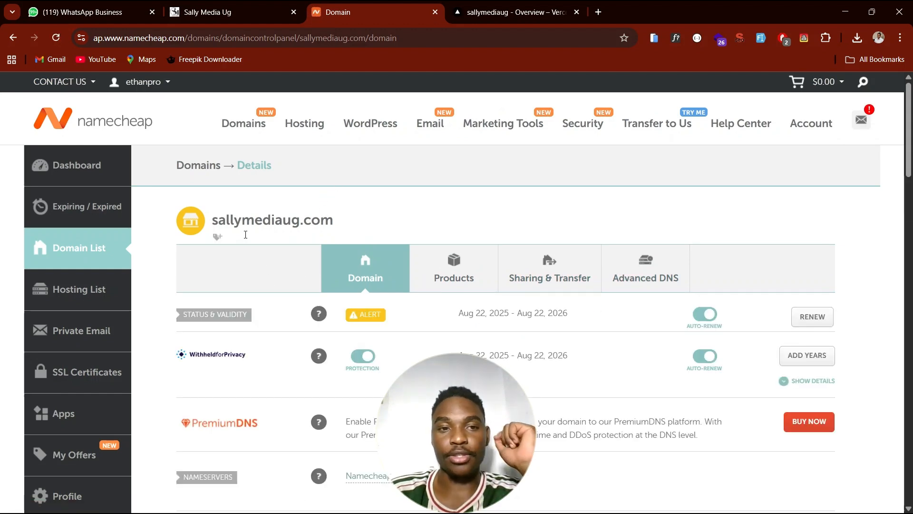
left_click(647, 267)
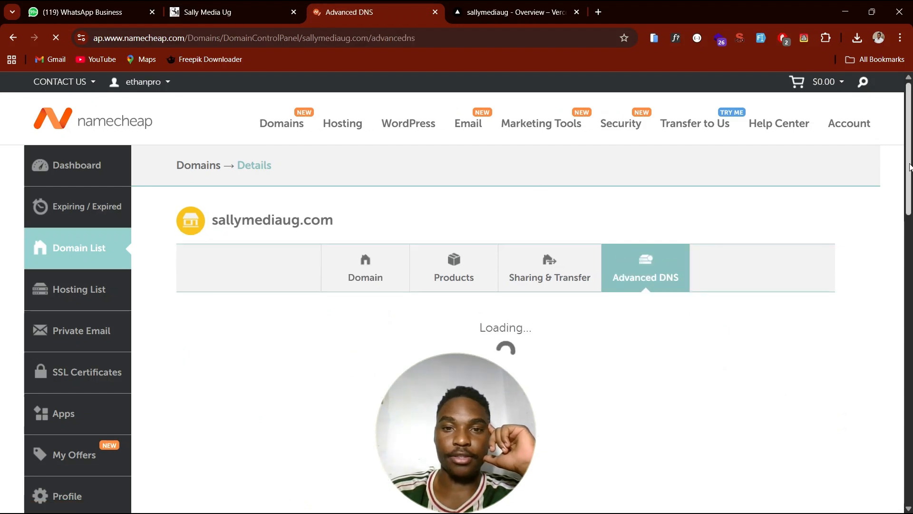
left_click_drag(910, 167, 912, 187)
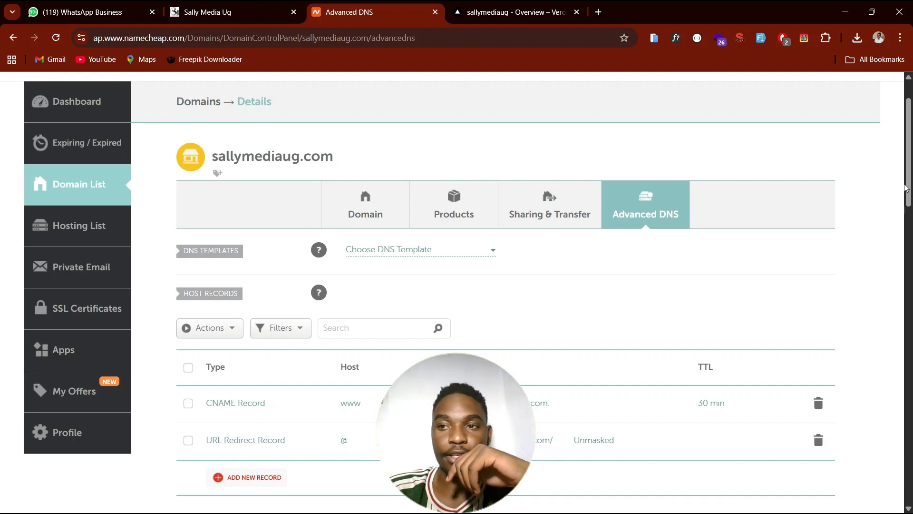
left_click_drag(908, 195, 908, 249)
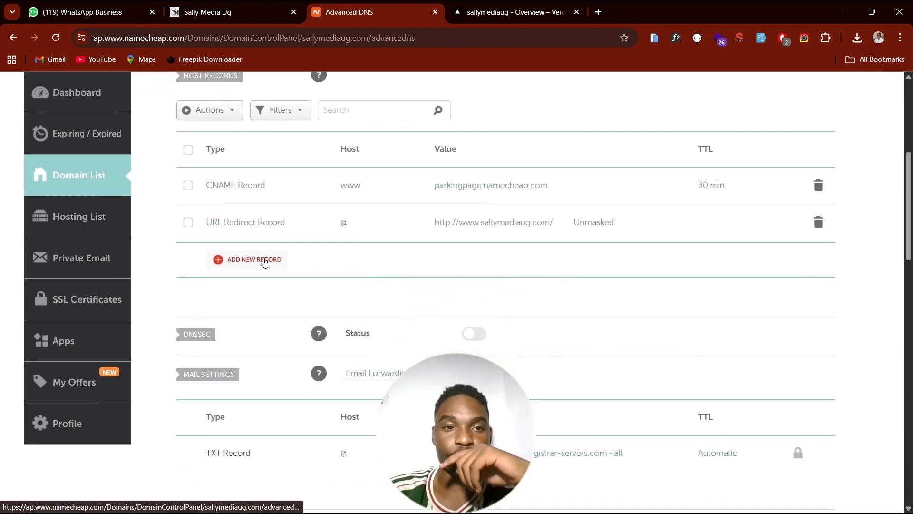
Step: Add an A record with host @ and IP address 216.198.79.1, matching Vercel's required record, and save the changes
left_click(264, 259)
left_click(264, 260)
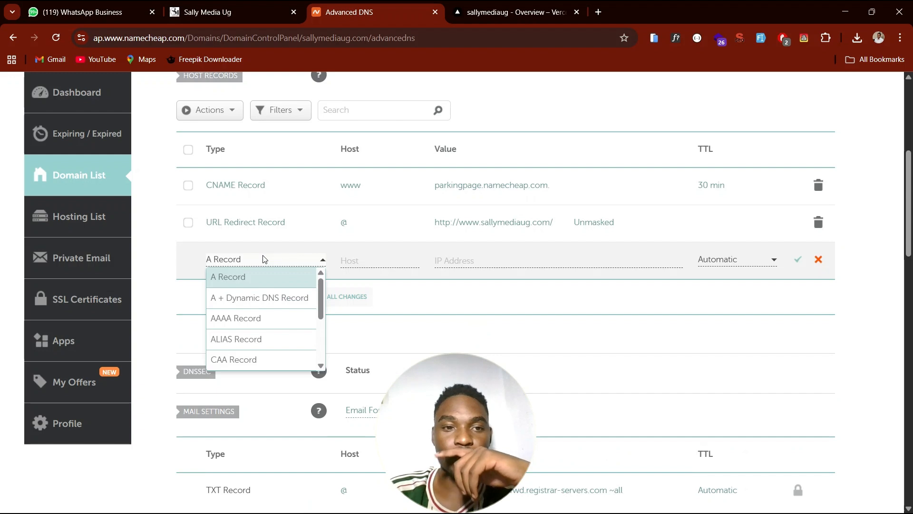
left_click(240, 279)
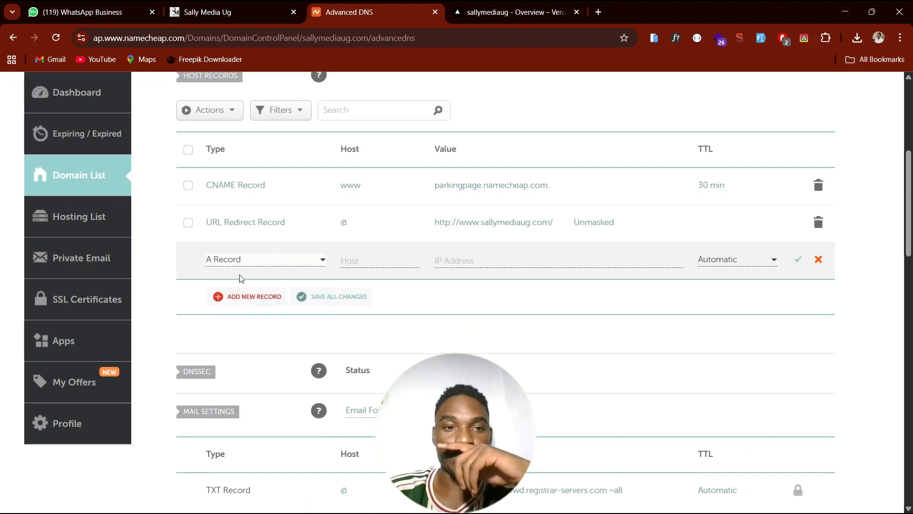
left_click(512, 12)
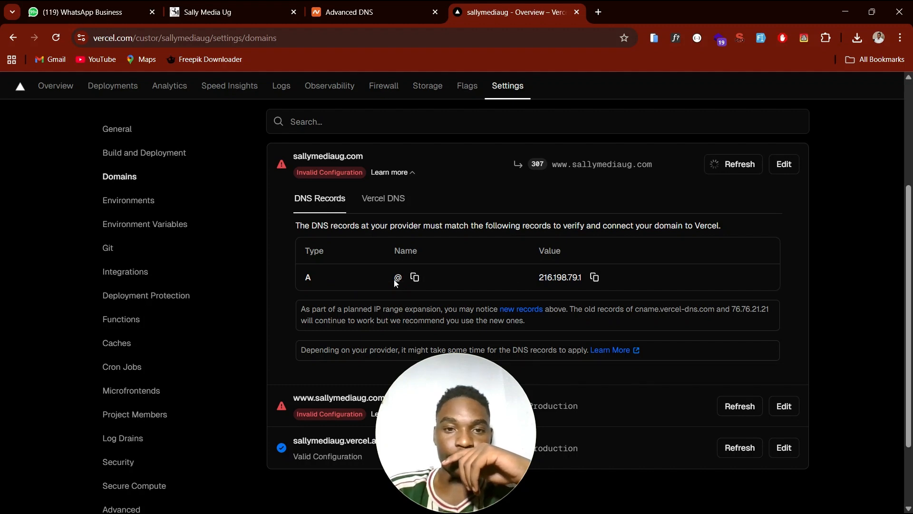
left_click(366, 16)
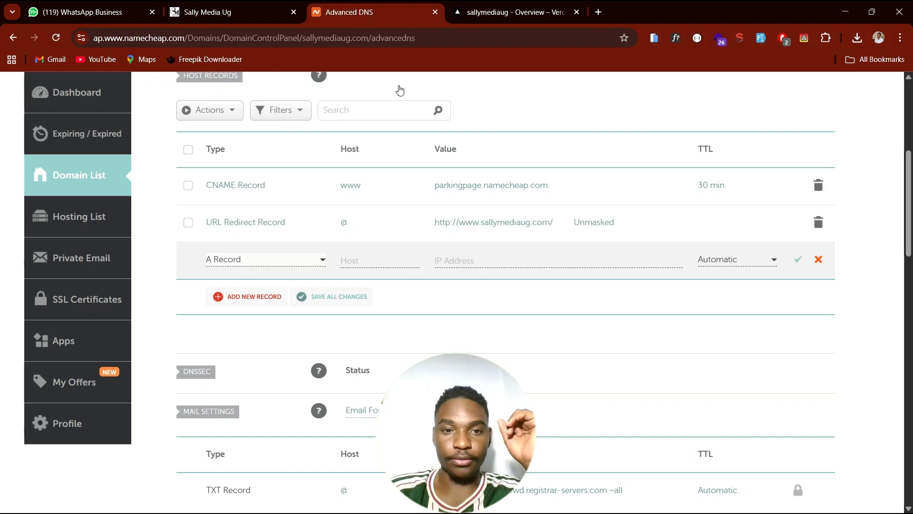
left_click(376, 260)
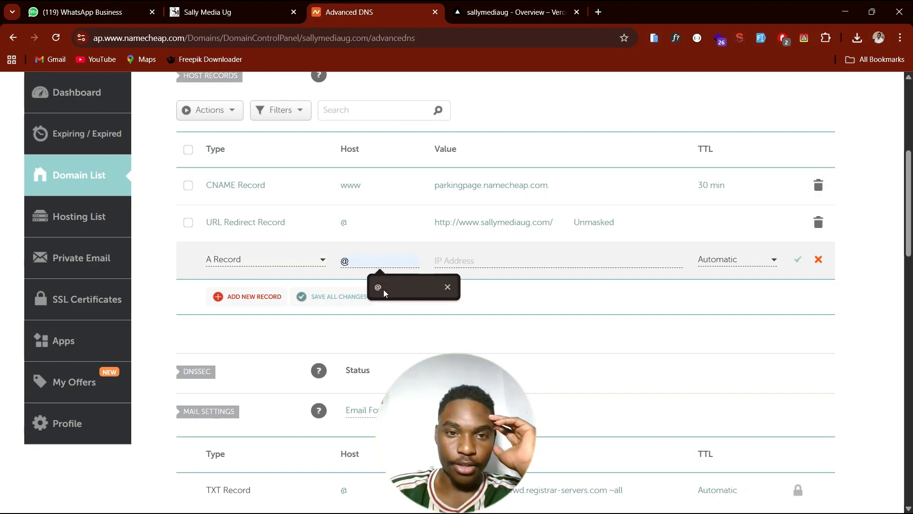
left_click(385, 289)
left_click(485, 259)
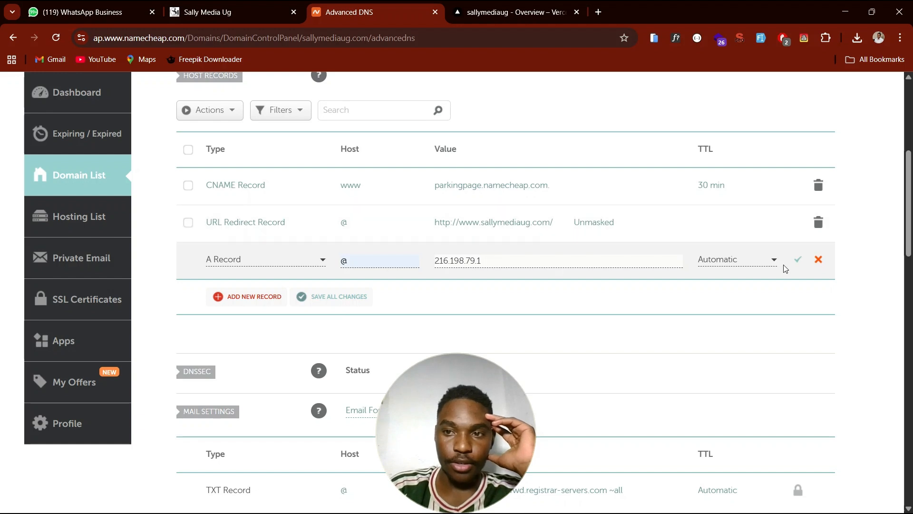
left_click(797, 262)
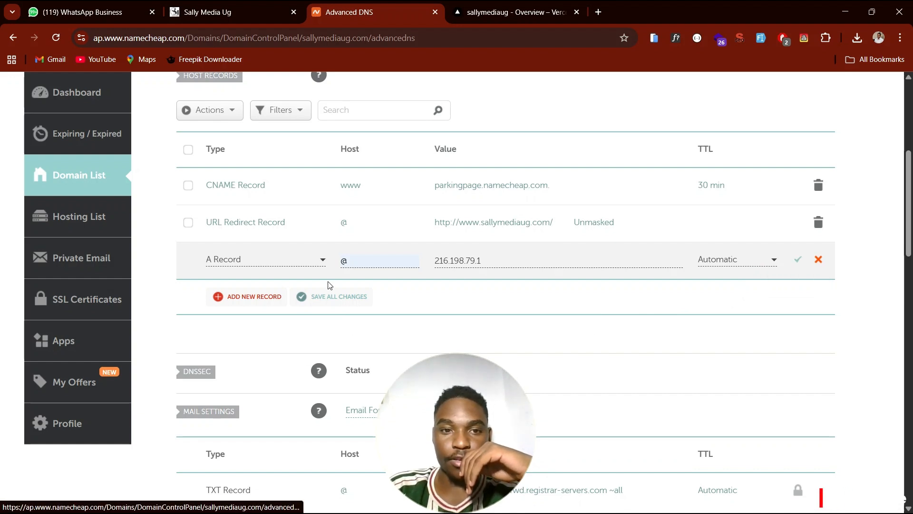
left_click(334, 298)
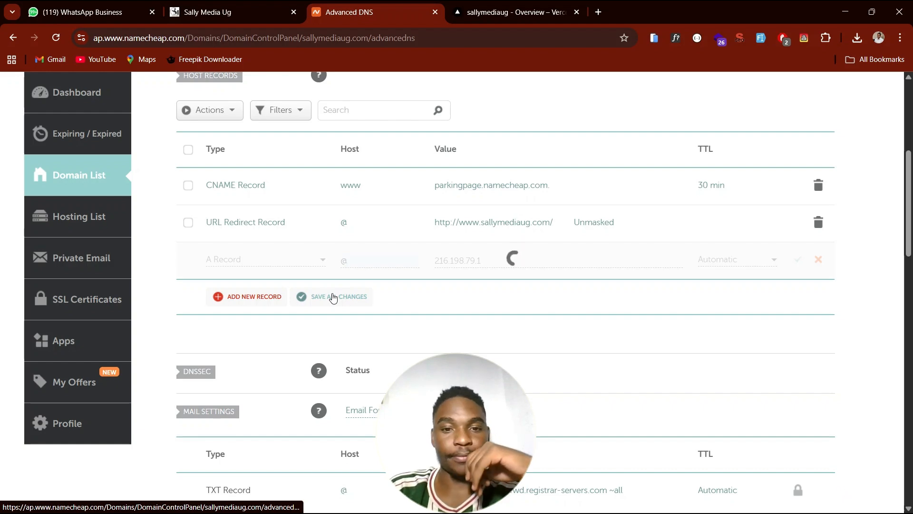
left_click(511, 12)
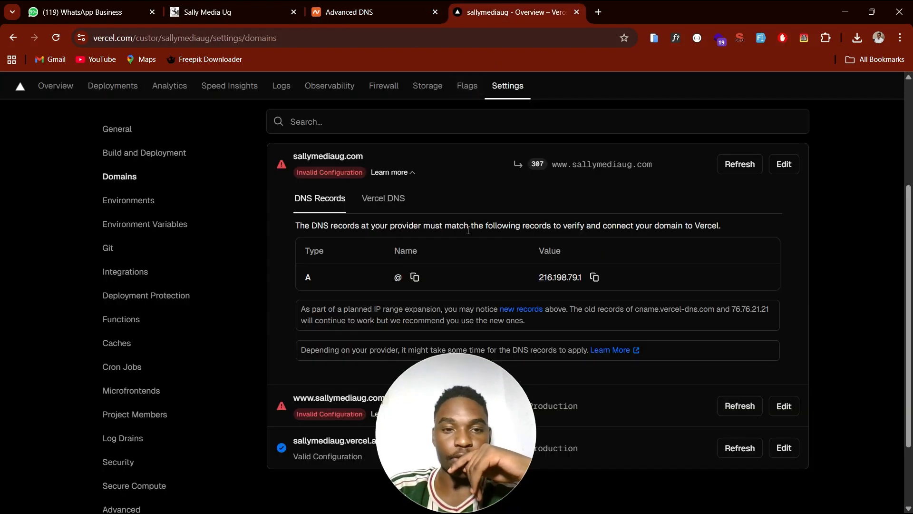
scroll(902, 266, "down", 3)
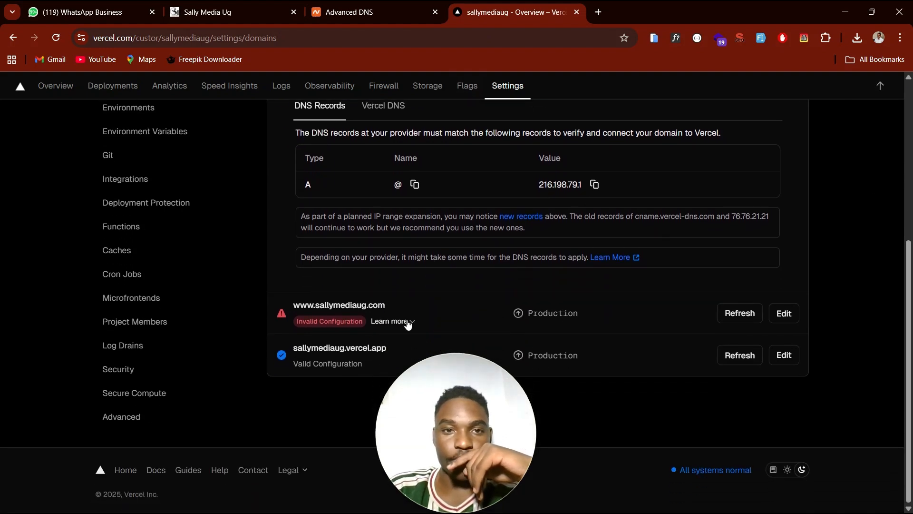
scroll(461, 223, "up", 3)
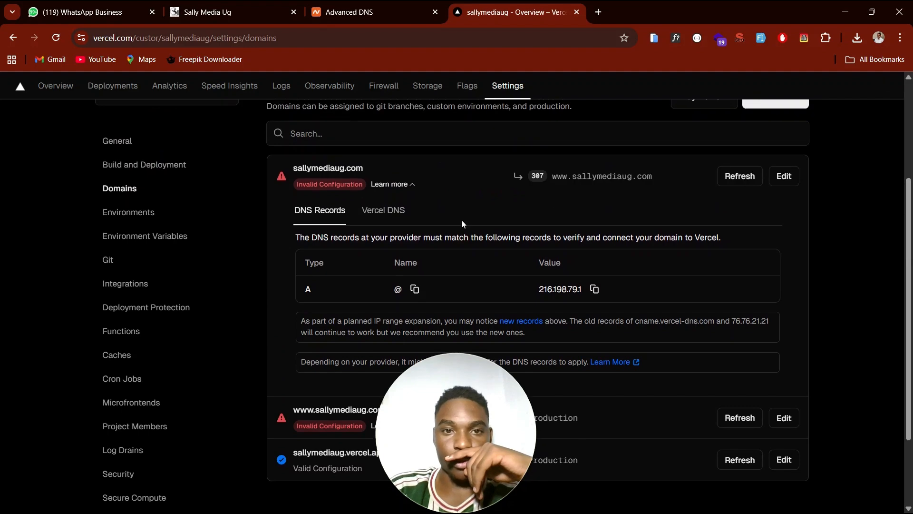
left_click(413, 186)
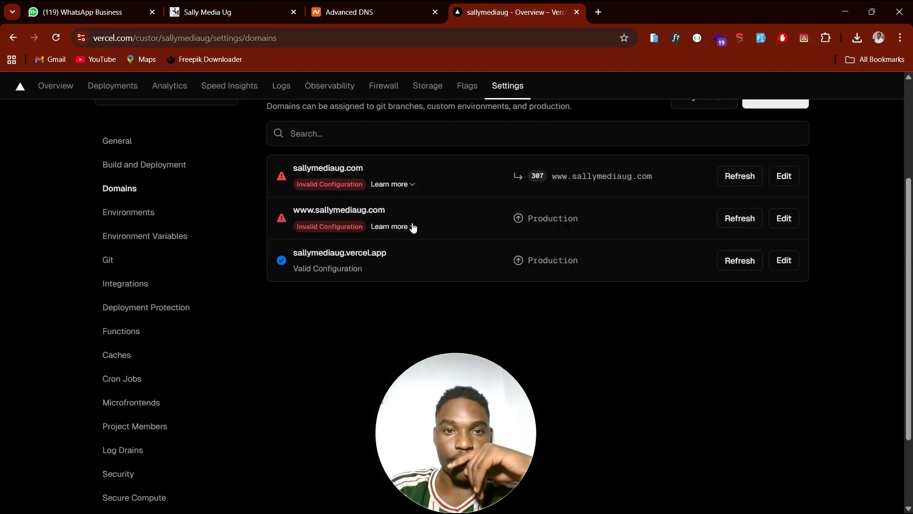
left_click(414, 227)
scroll(714, 295, "down", 2)
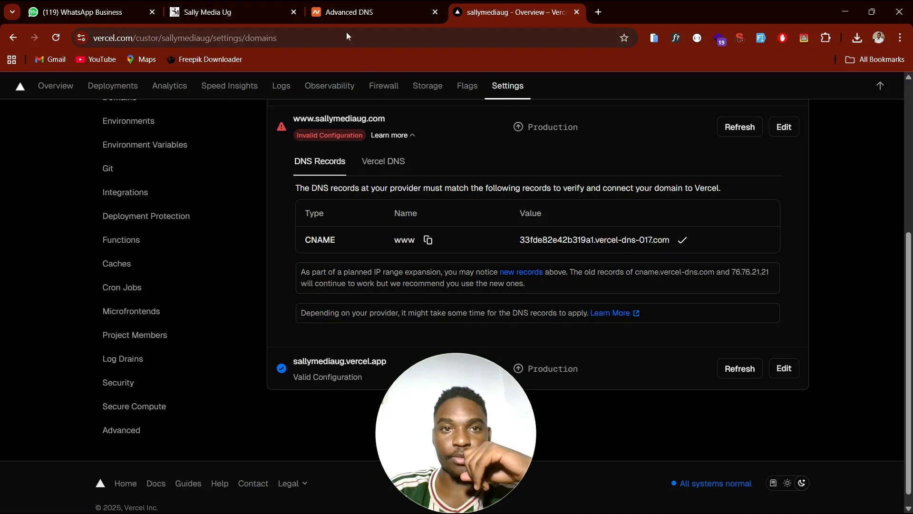
Step: Add a CNAME record with host www and target 33fde82e42b319a1.vercel-dns-017.com to the Namecheap host records and save all changes
left_click(349, 10)
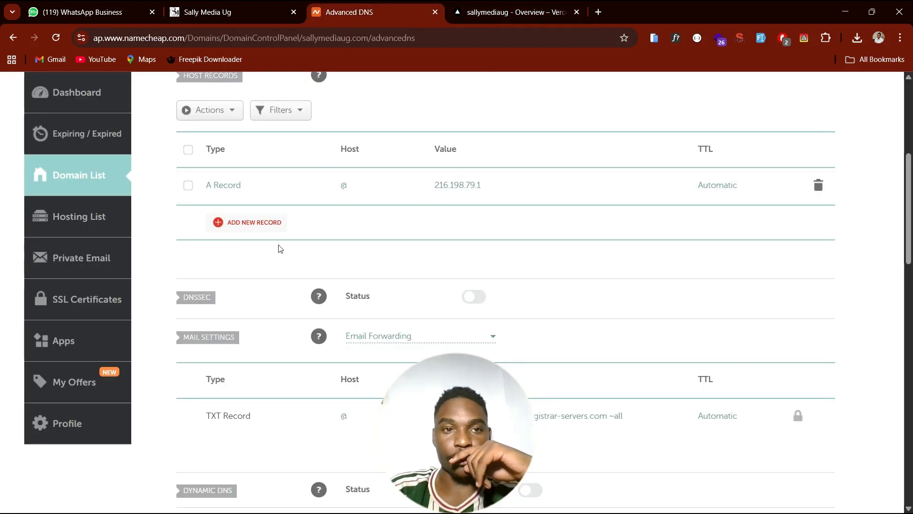
scroll(271, 391, "up", 3)
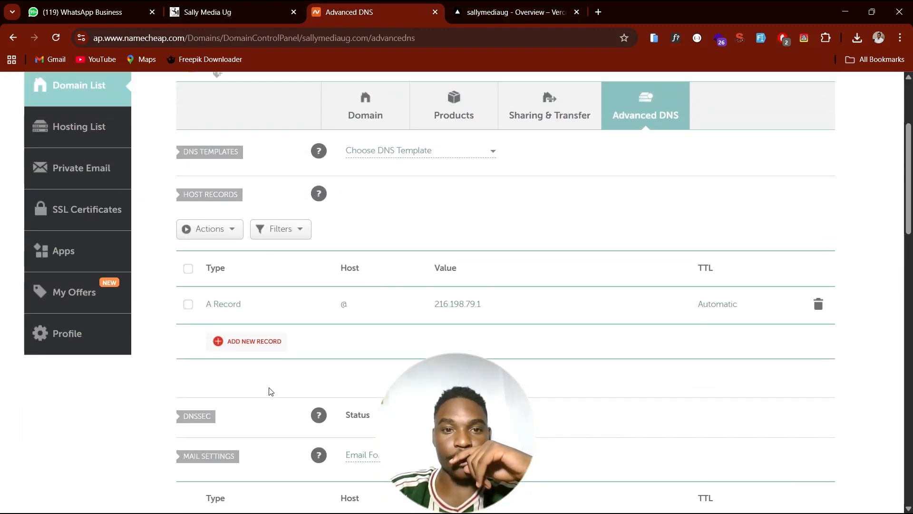
left_click(241, 342)
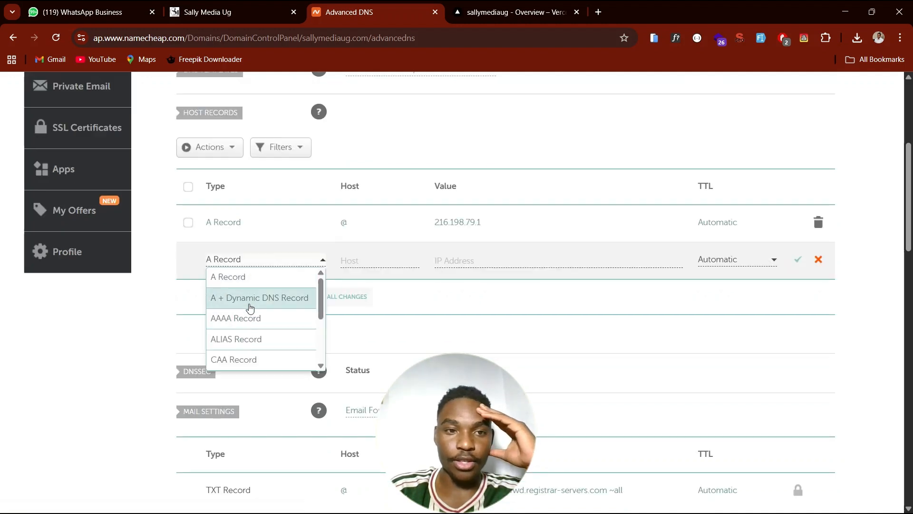
scroll(295, 329, "down", 3)
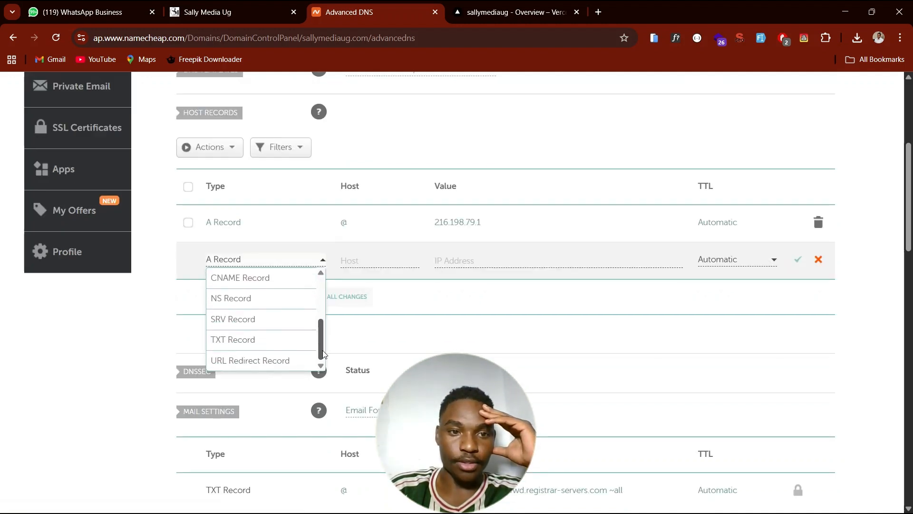
scroll(279, 348, "up", 1)
left_click(265, 294)
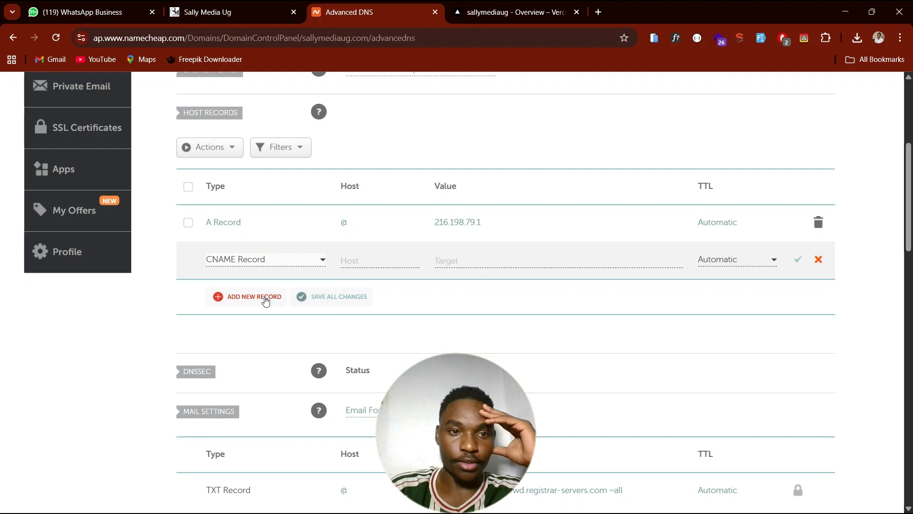
left_click(362, 258)
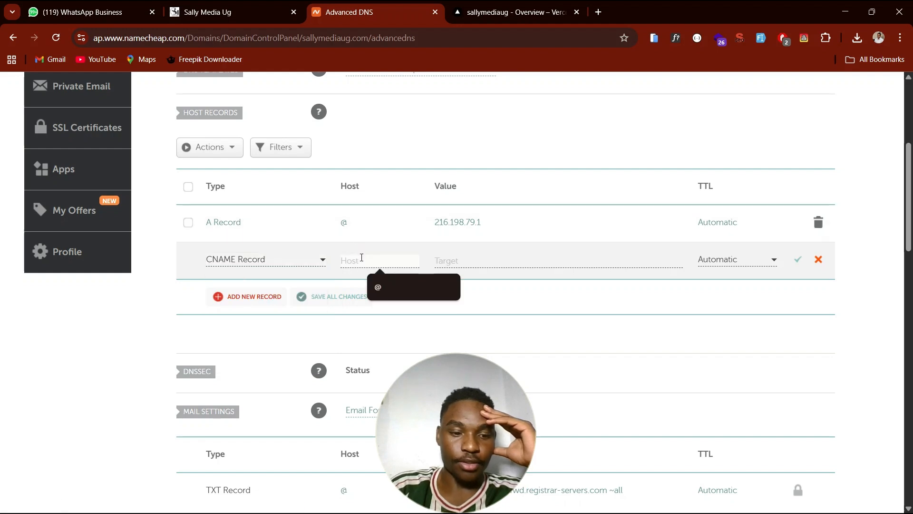
type("www")
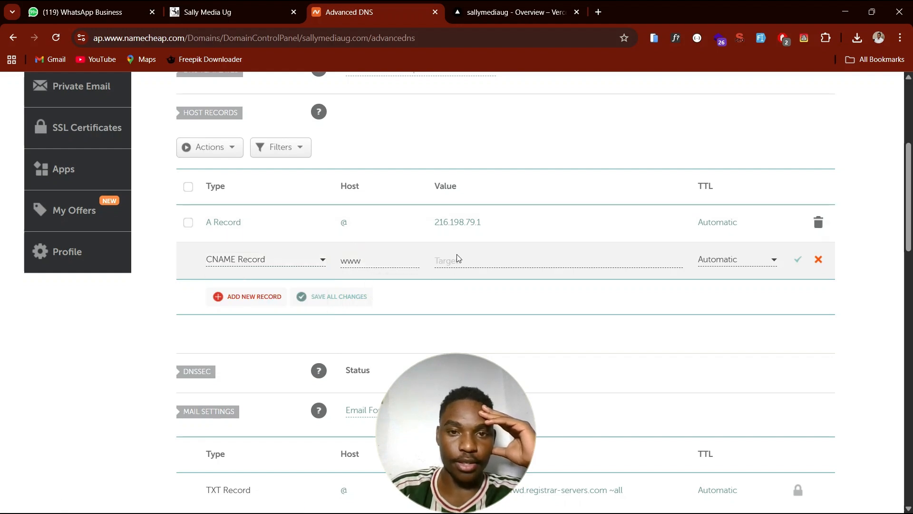
left_click(459, 260)
type("33fde82e42b319a1.vercel-dns-017.com")
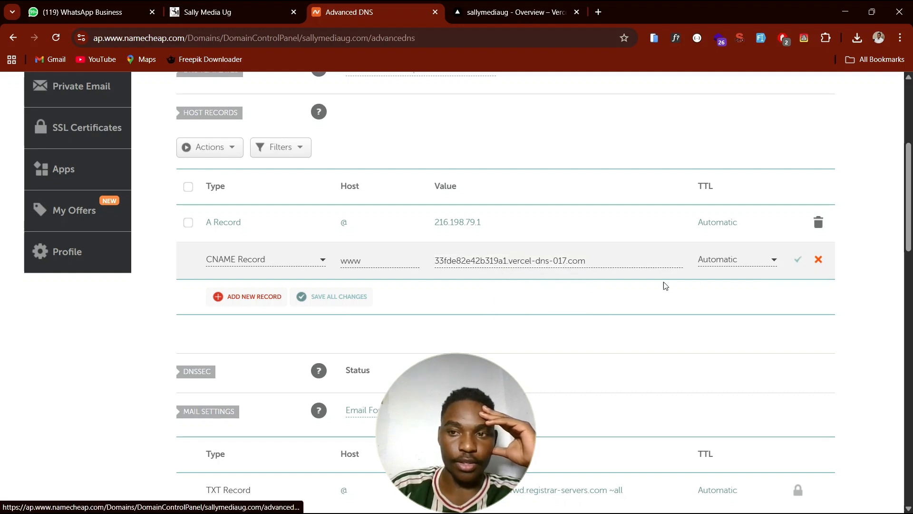
left_click(351, 303)
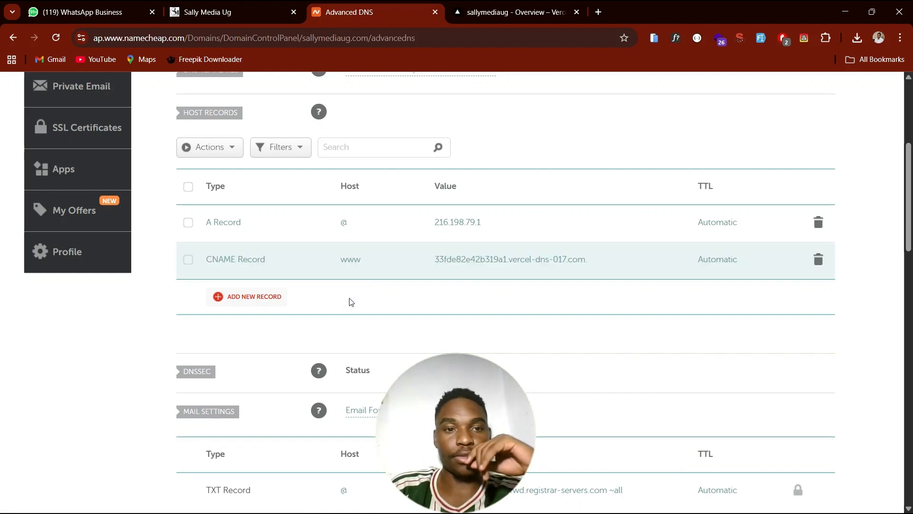
left_click_drag(911, 207, 912, 105)
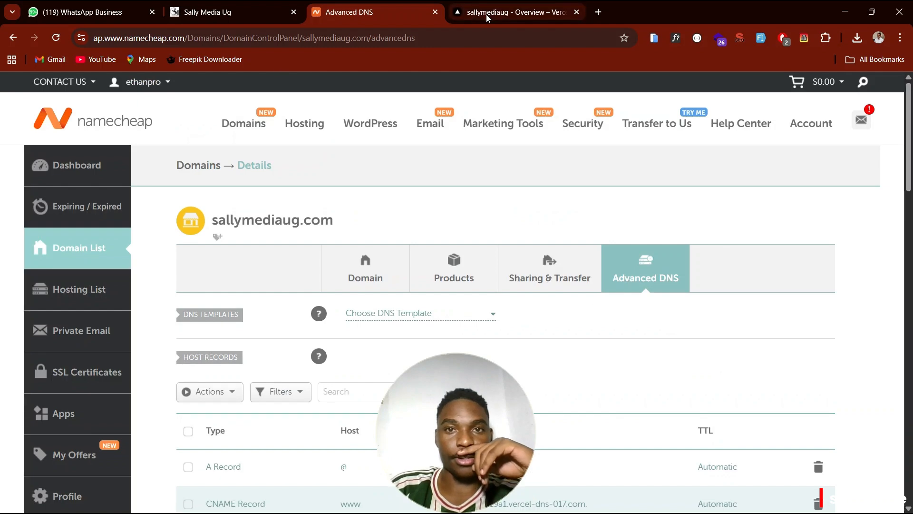
left_click(514, 13)
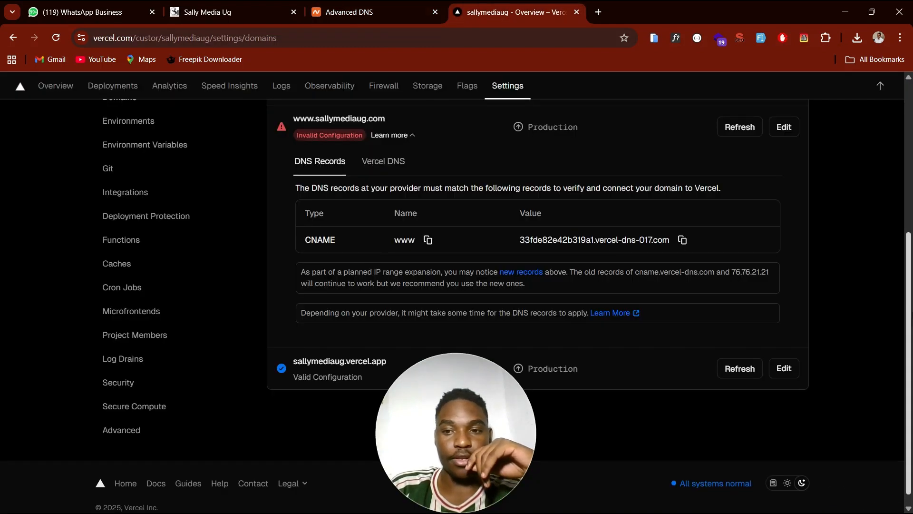
mouse_move(911, 335)
left_mouse_down()
mouse_move(902, 247)
mouse_move(912, 267)
mouse_move(912, 345)
left_mouse_up()
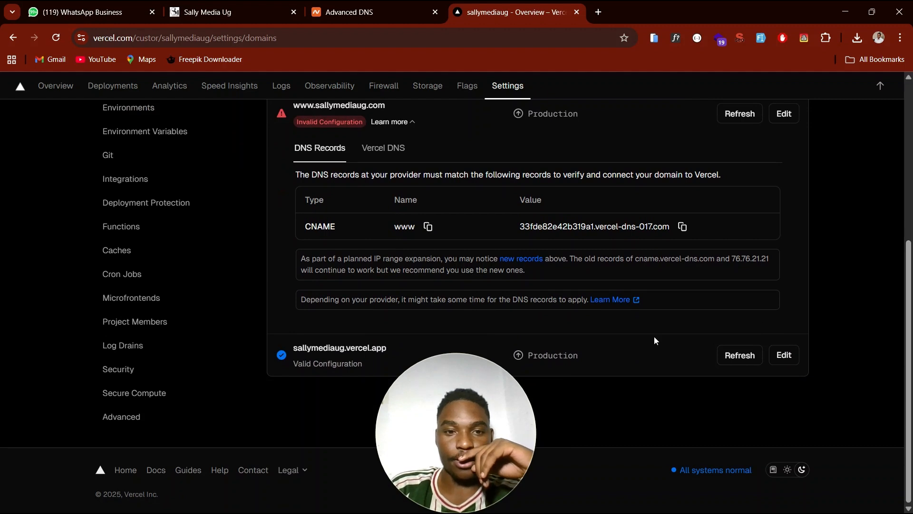
left_click(742, 354)
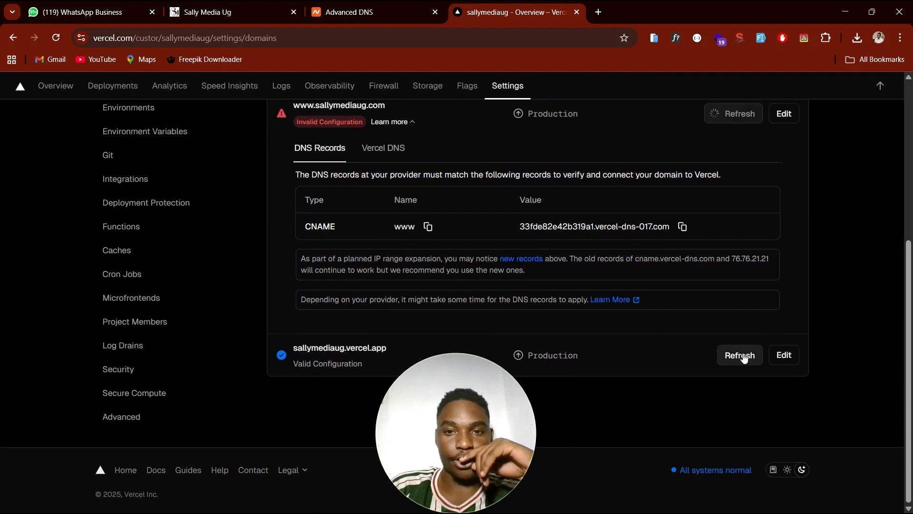
left_click_drag(909, 294, 894, 161)
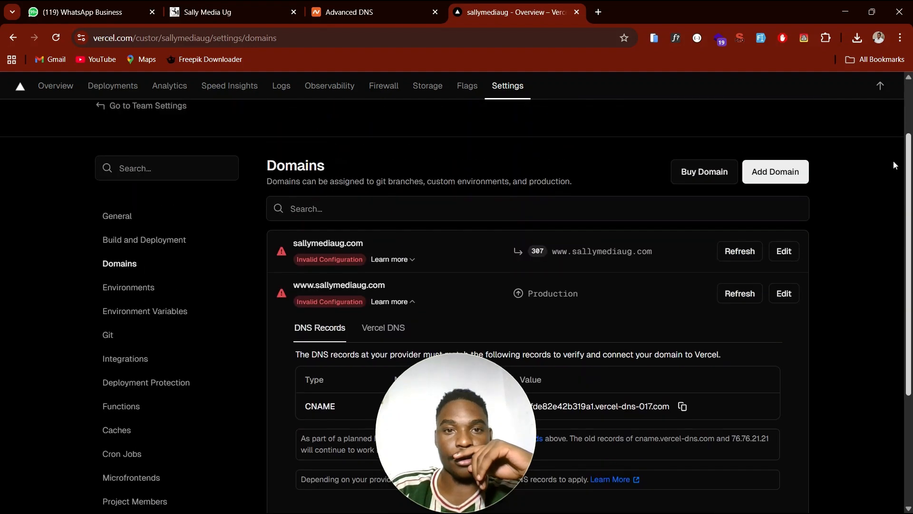
scroll(893, 155, "down", 2)
left_click(736, 218)
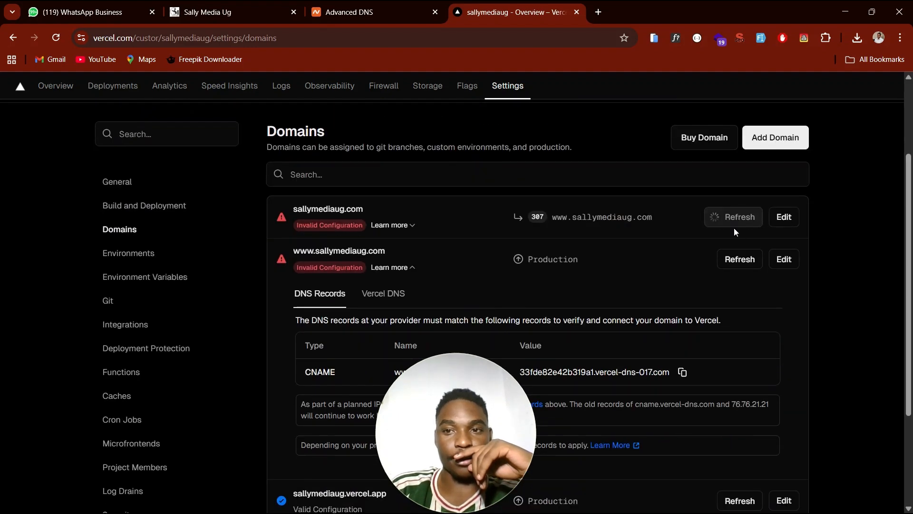
left_click(742, 261)
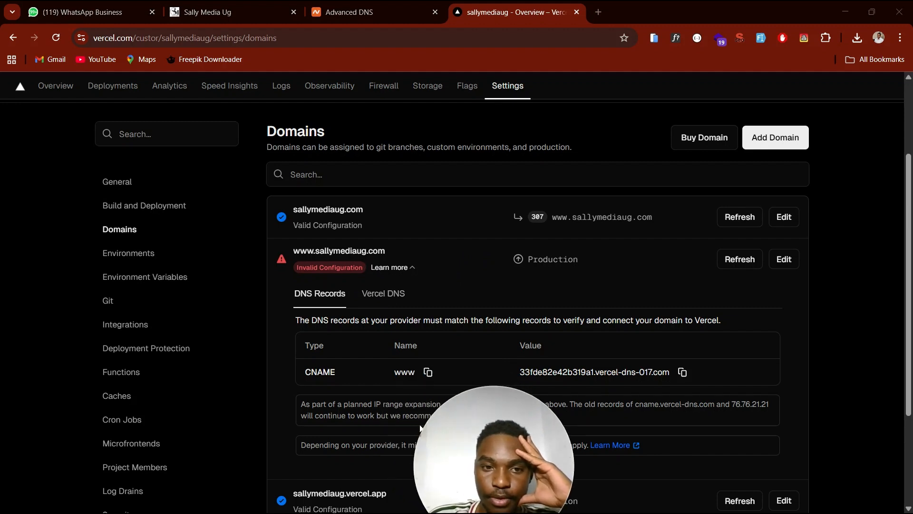
left_click(737, 260)
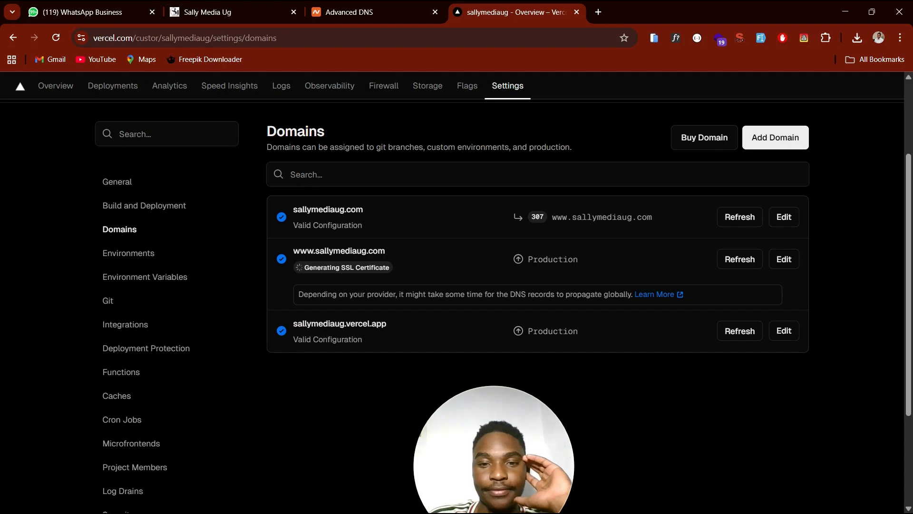
Step: Open the live site at sallymediaug.com from the domain list and compare it with the sallymediaug.vercel.app deployment
left_click_drag(494, 450, 491, 408)
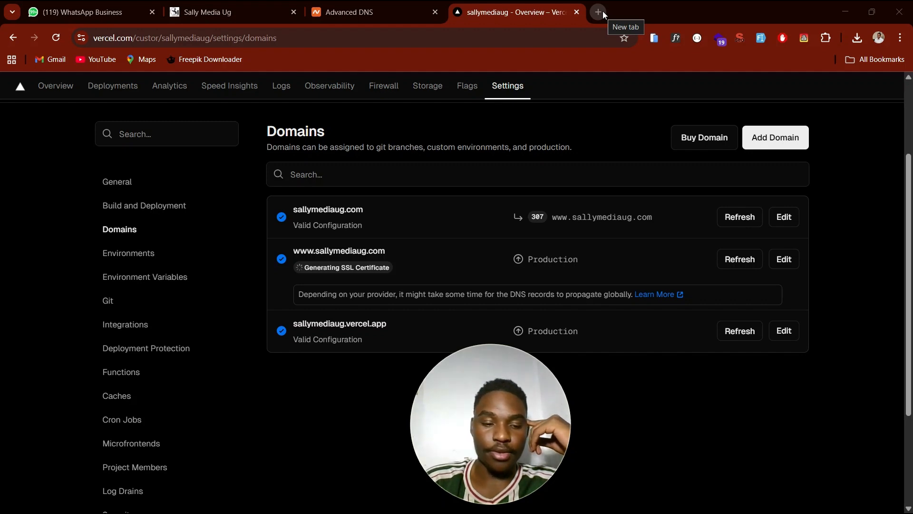
left_click(316, 251)
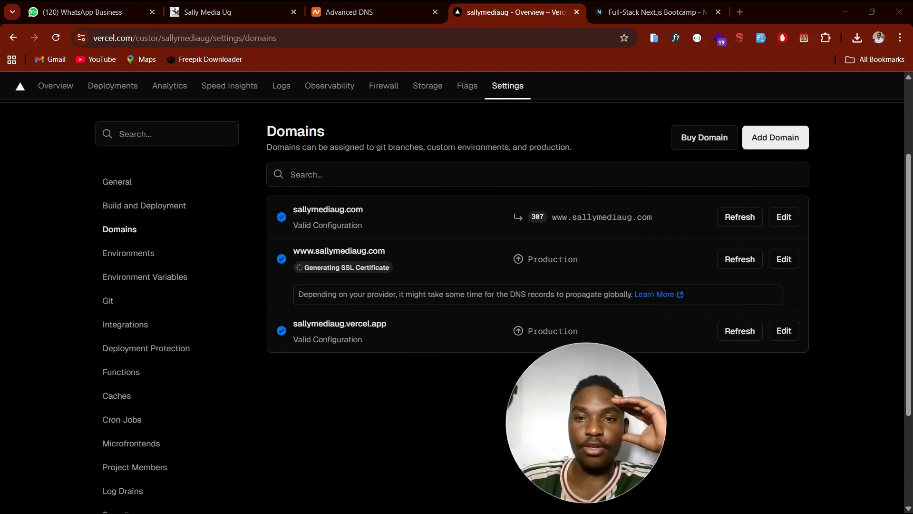
left_click(338, 213)
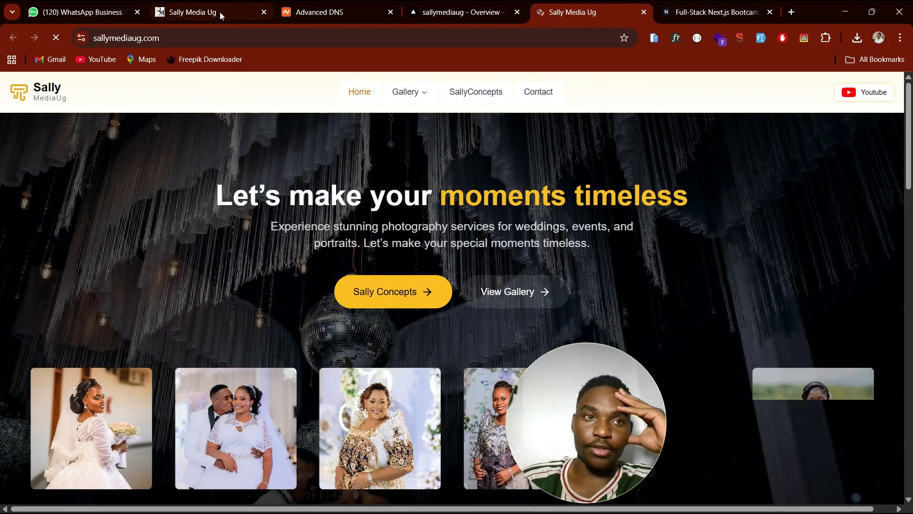
left_click(220, 11)
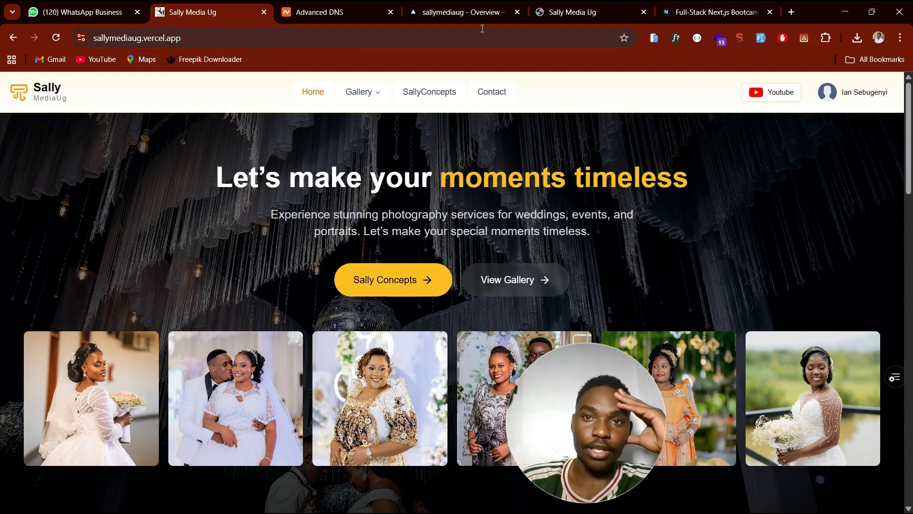
left_click(588, 12)
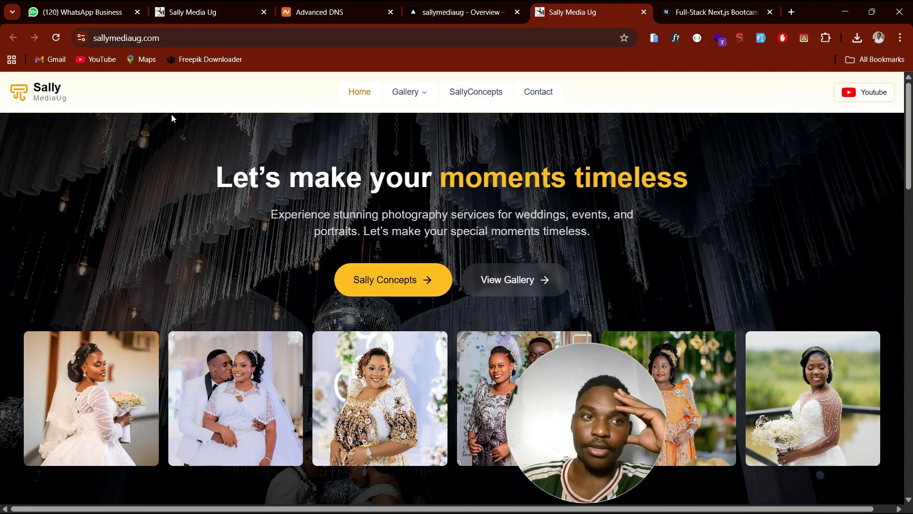